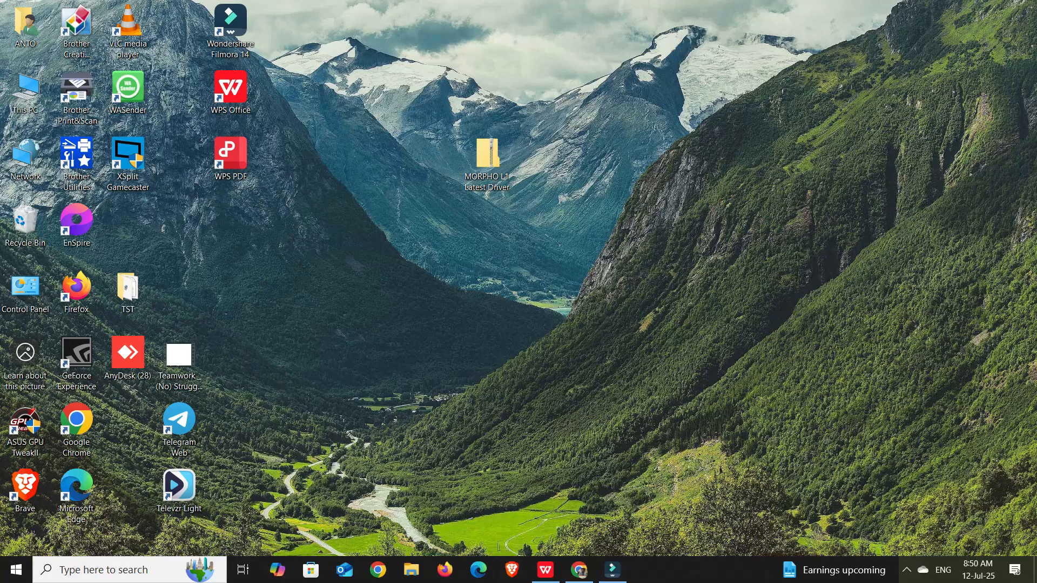
- Extract the MORPHO L1 Latest Driver archive to its default folder on the desktop
left_click_drag(488, 156, 488, 223)
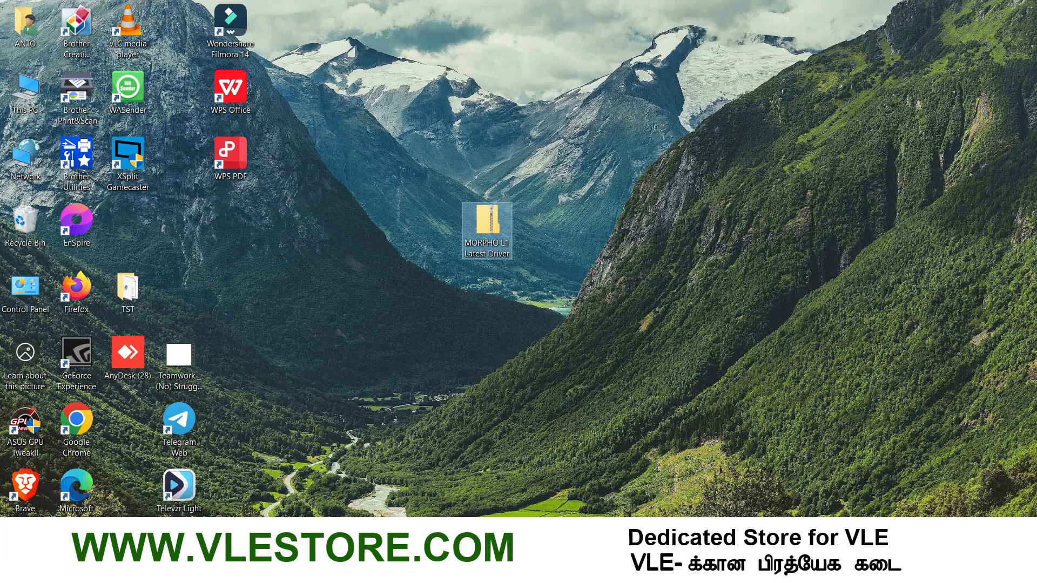
left_click_drag(487, 222, 385, 222)
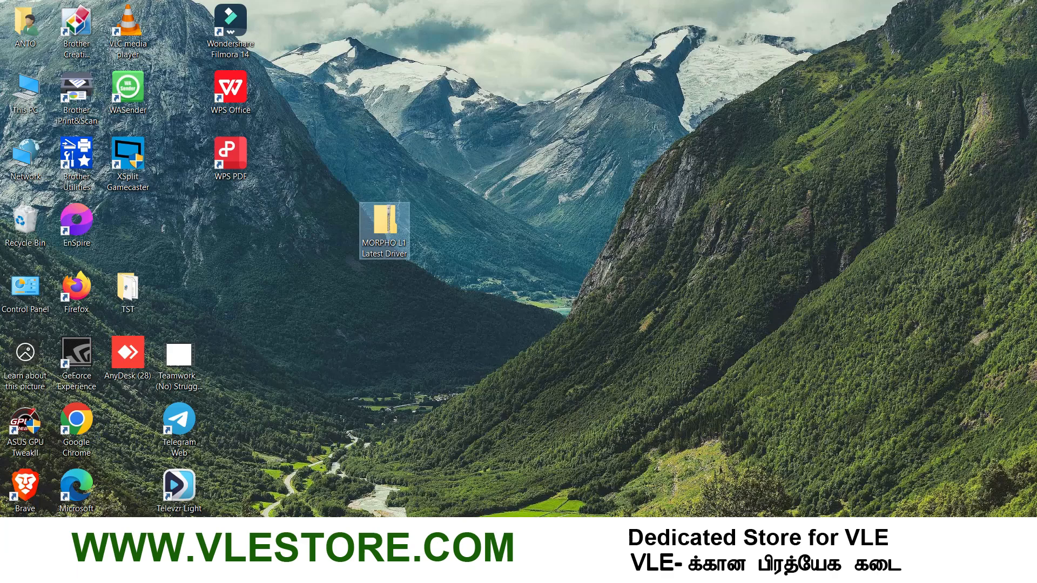
right_click(638, 228)
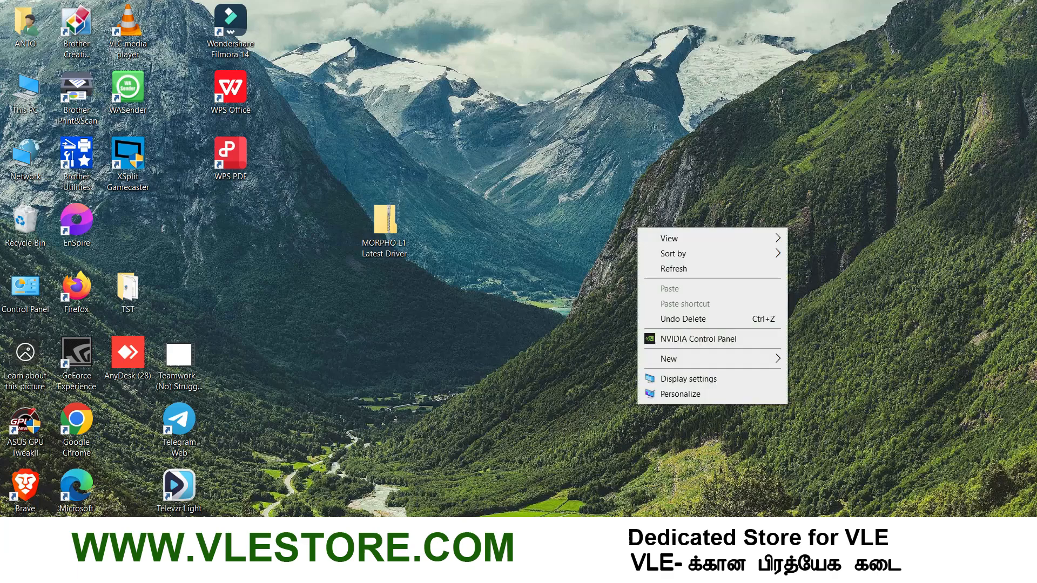
right_click(394, 232)
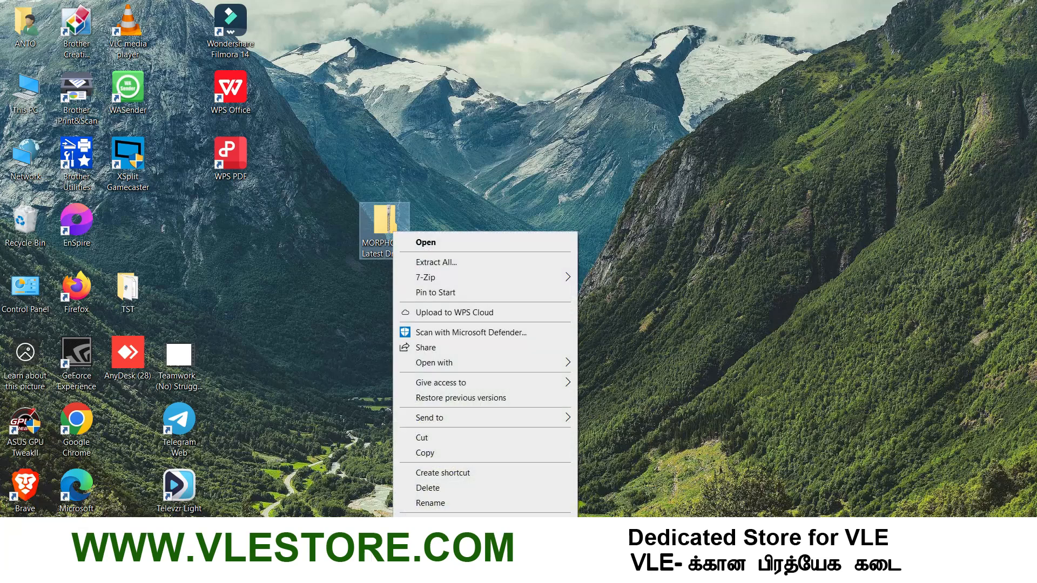
left_click(437, 262)
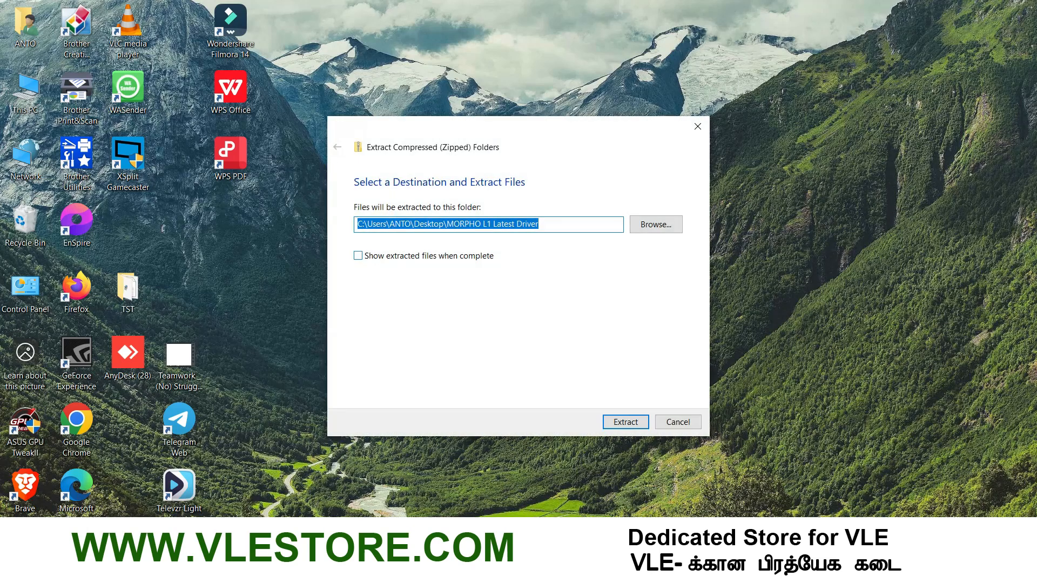
key("Return")
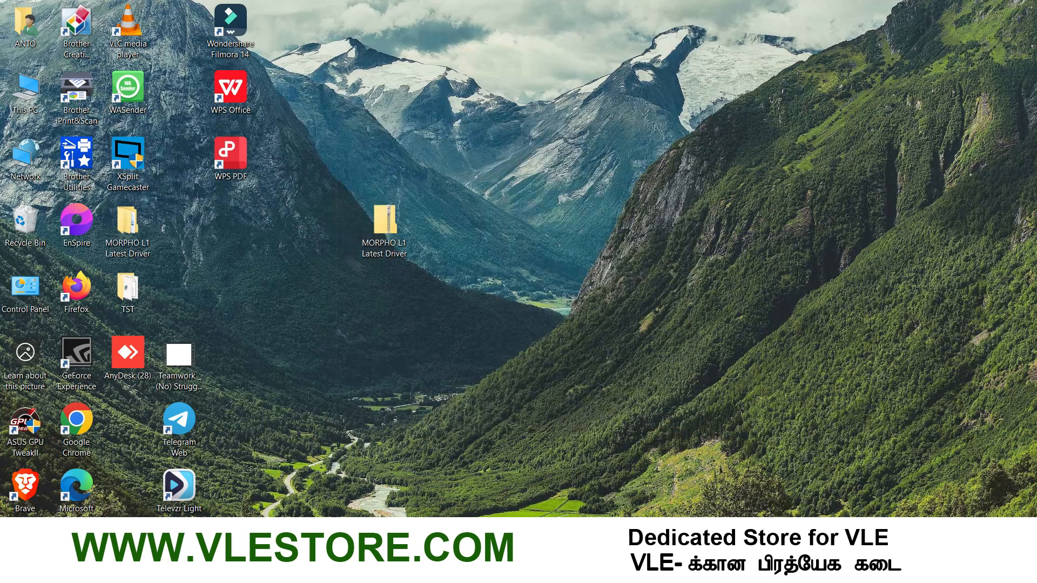
- Place the extracted MORPHO L1 Latest Driver folder beside its archive and open its inner folder in a maximized window
left_click_drag(128, 221, 527, 224)
double_click(525, 222)
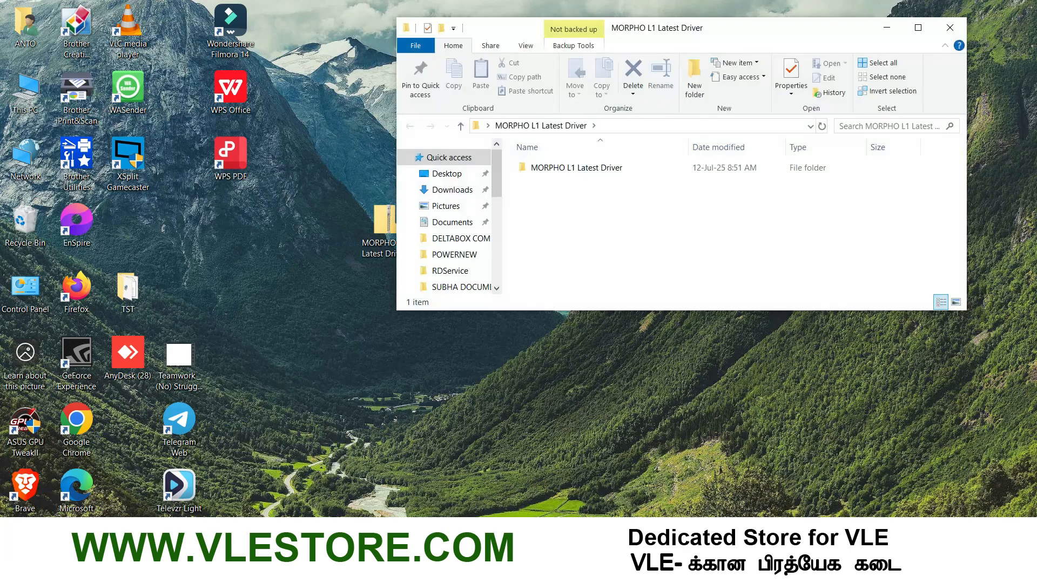
double_click(576, 168)
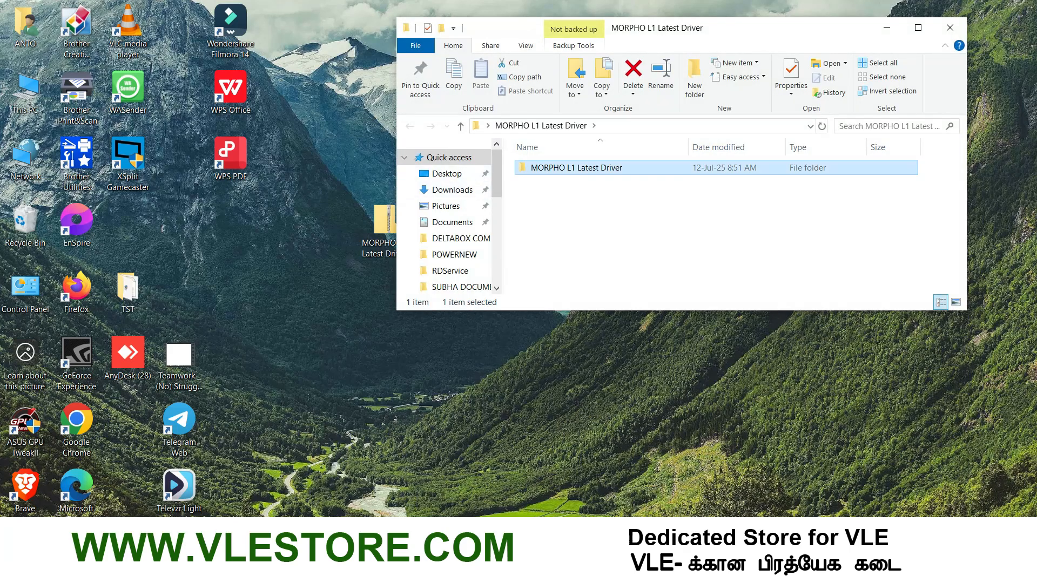
double_click(713, 27)
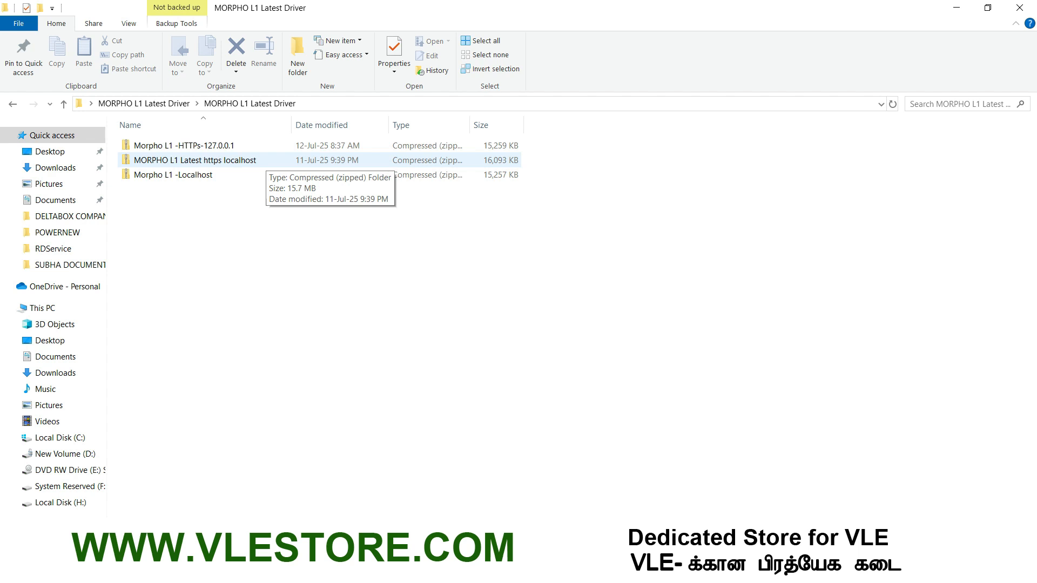
- Extract the MORPHO L1 Latest https localhost archive into the suggested folder
right_click(241, 158)
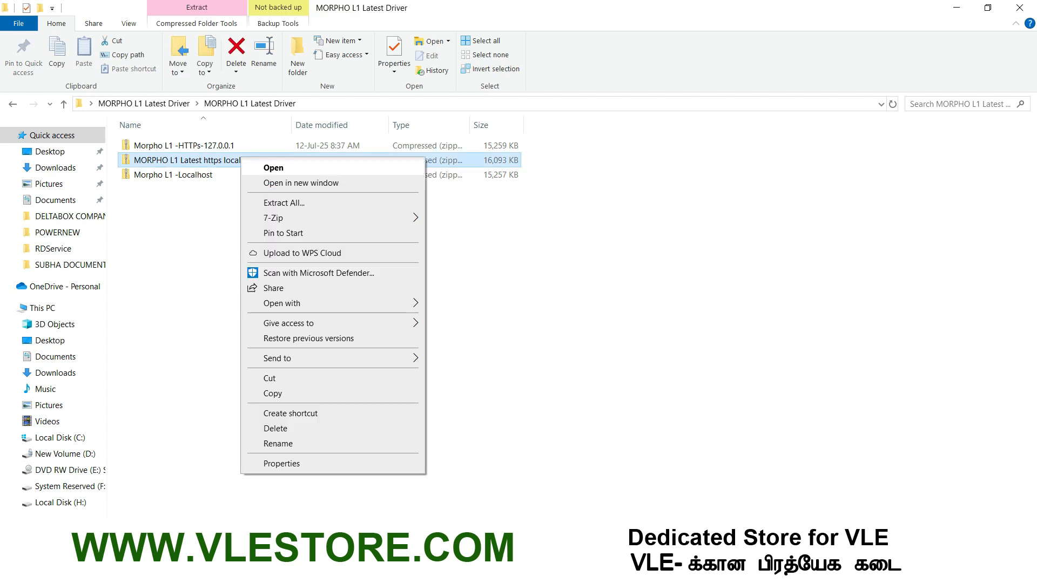
left_click(284, 202)
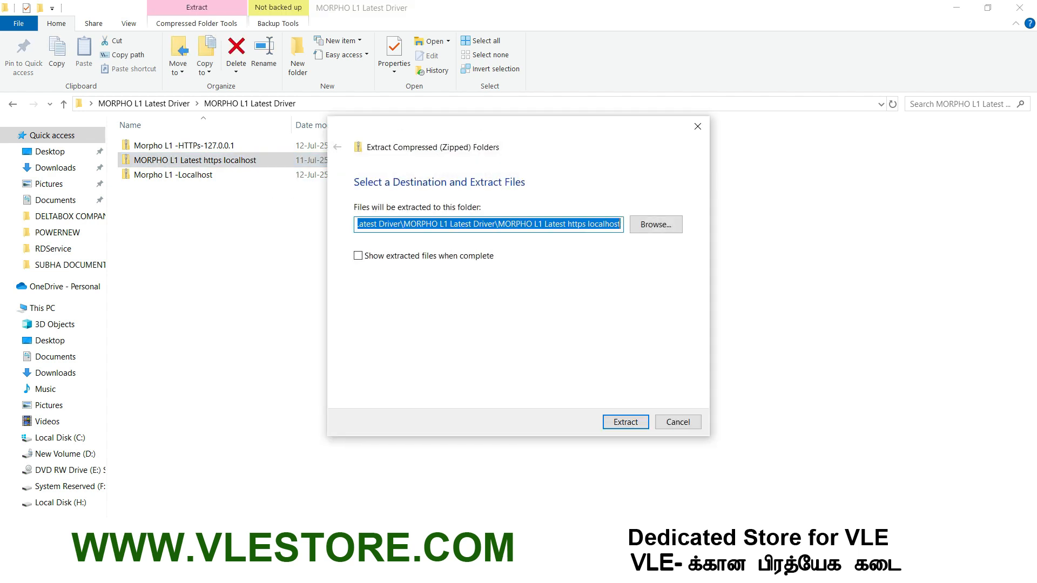
key("Return")
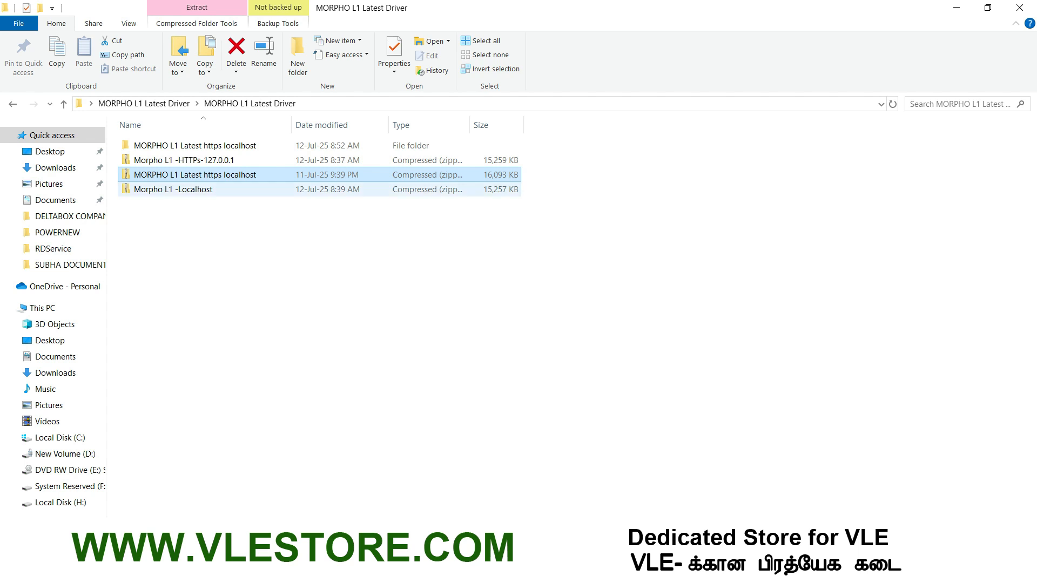
- Run the Windows_L1RDService-HTTPs-LocalHost installer from the extracted Setup folder as administrator
double_click(195, 146)
double_click(201, 146)
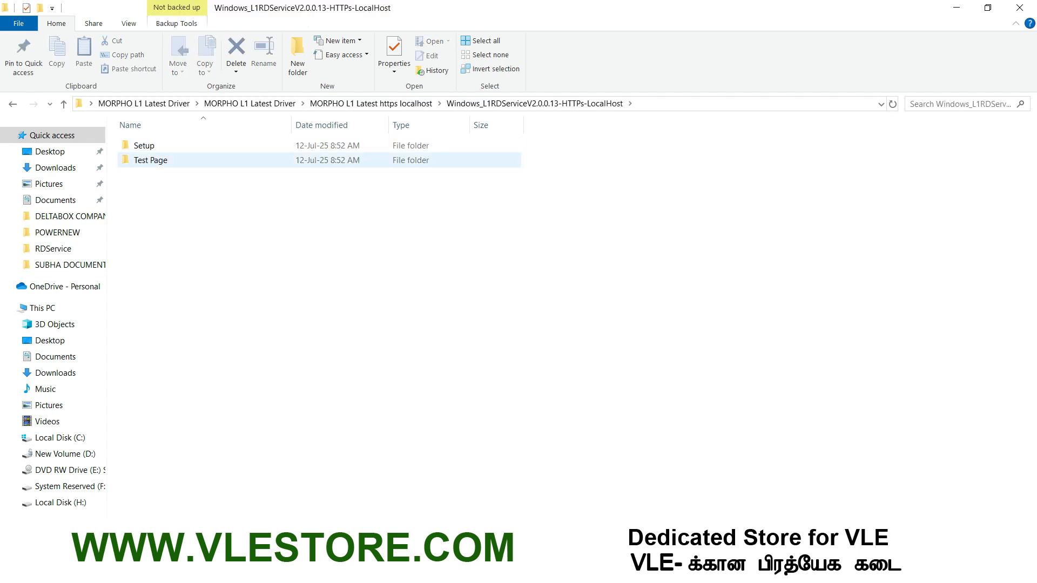
double_click(143, 146)
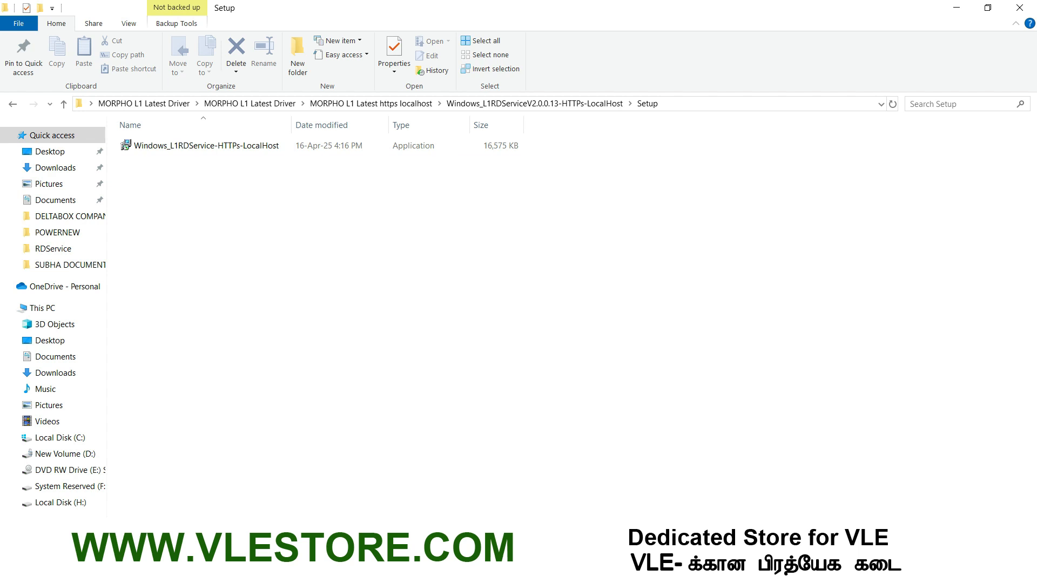
right_click(205, 151)
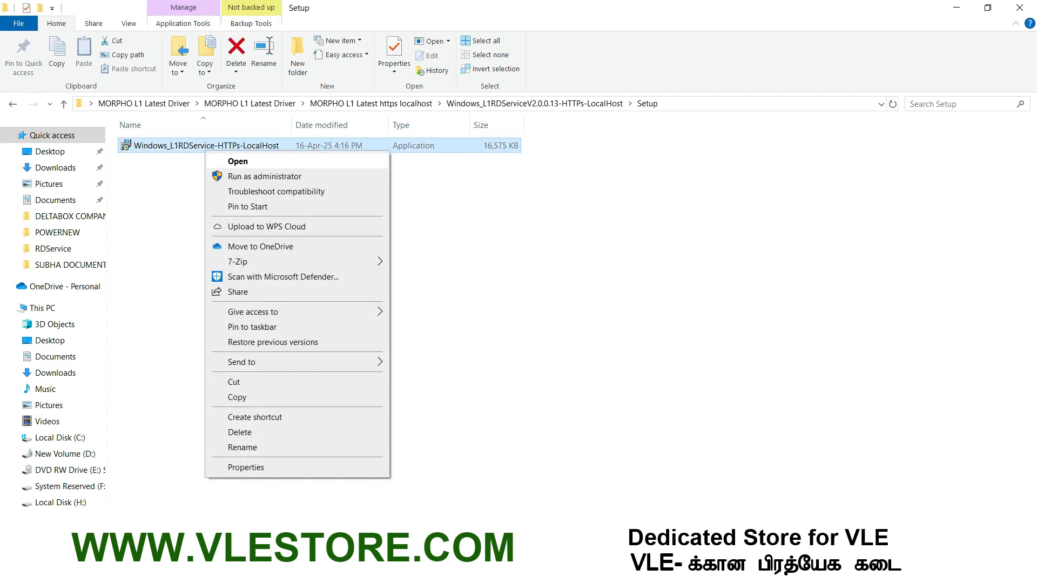
left_click(432, 216)
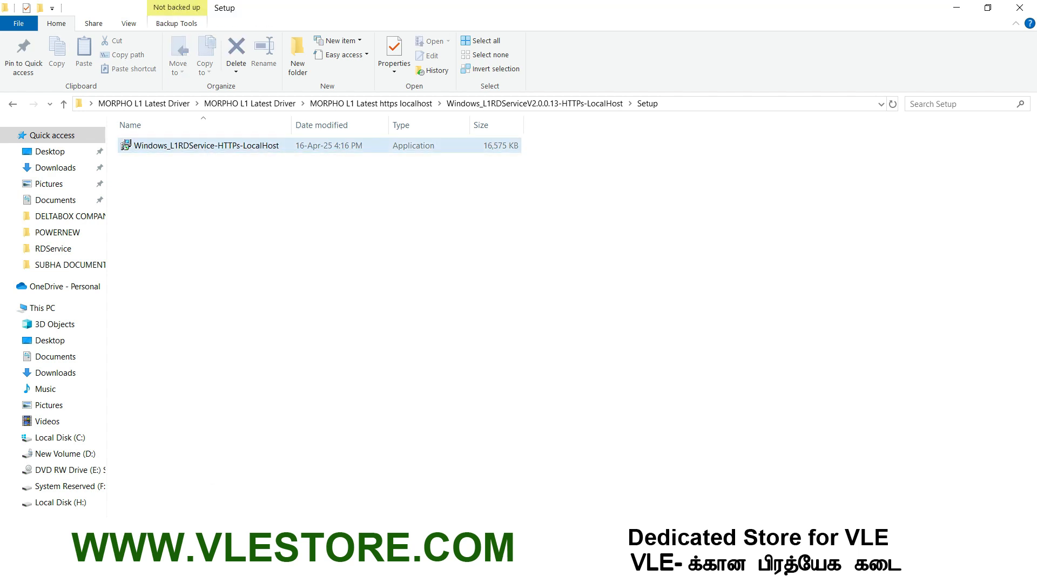
right_click(174, 145)
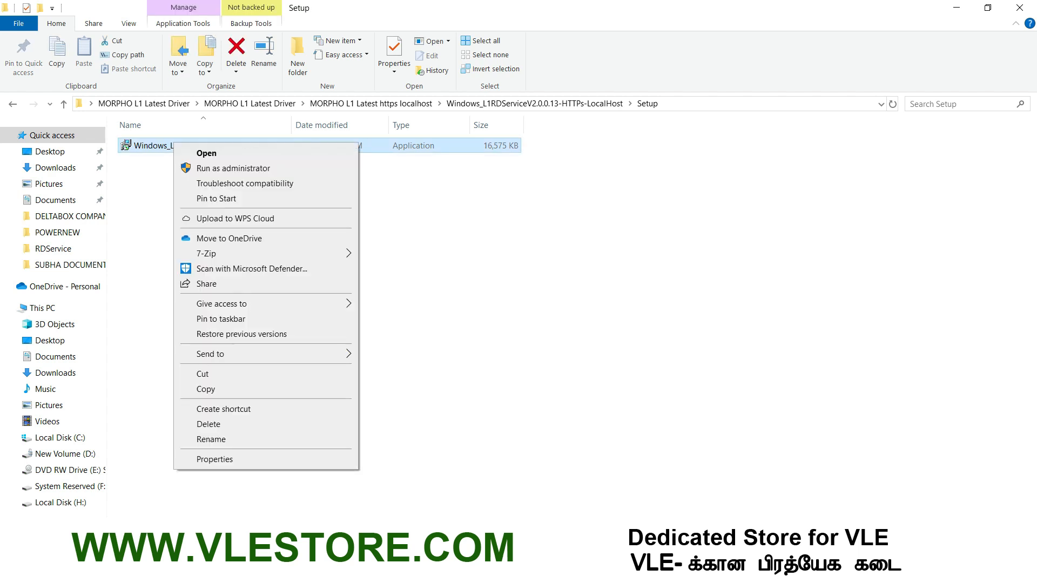
left_click(234, 168)
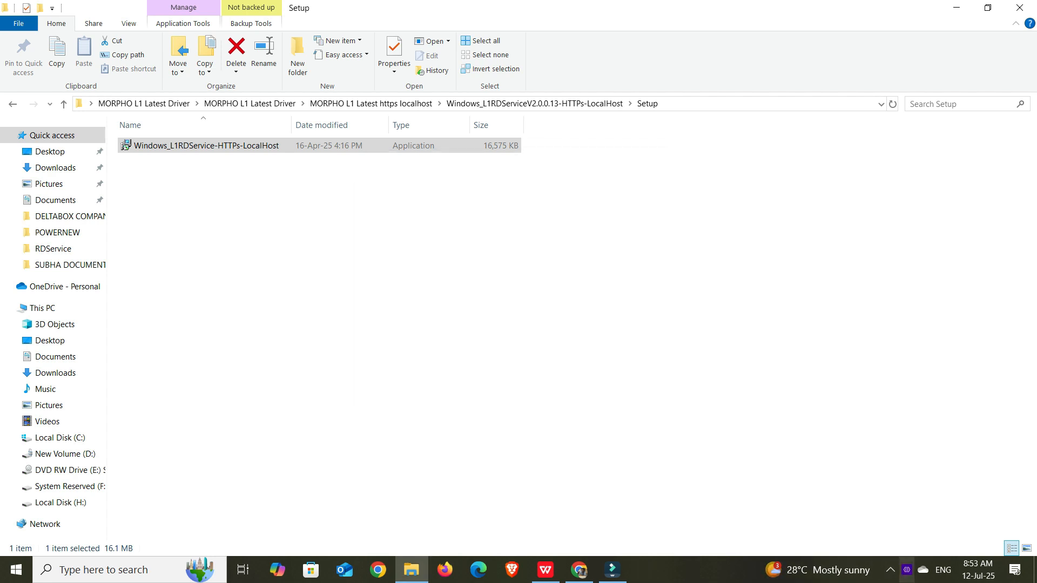
- Open the Idemia RD Management Utility and examine the RD service and device details
left_click(906, 570)
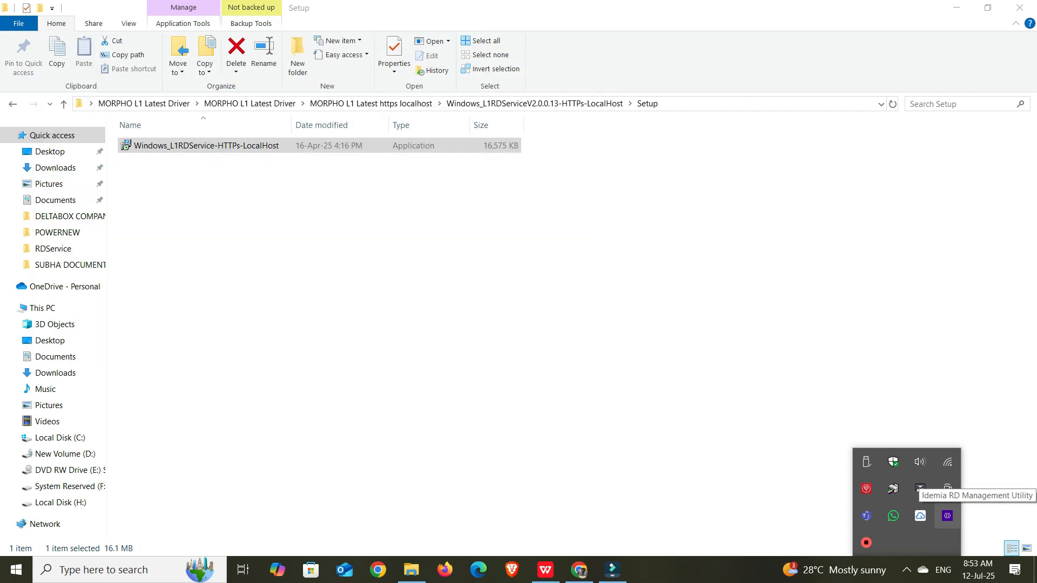
left_click(948, 516)
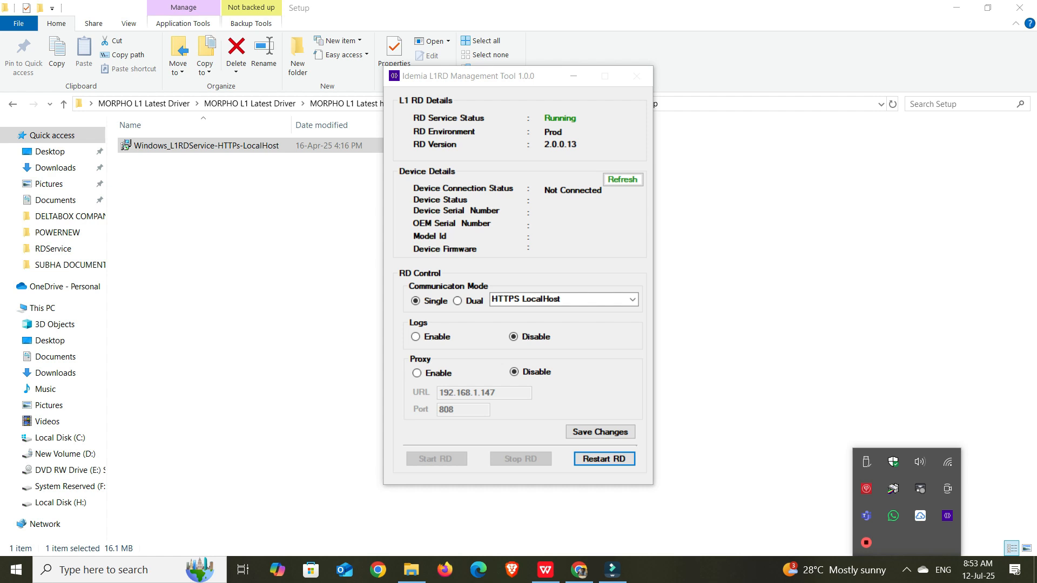
left_click(767, 335)
left_click(907, 570)
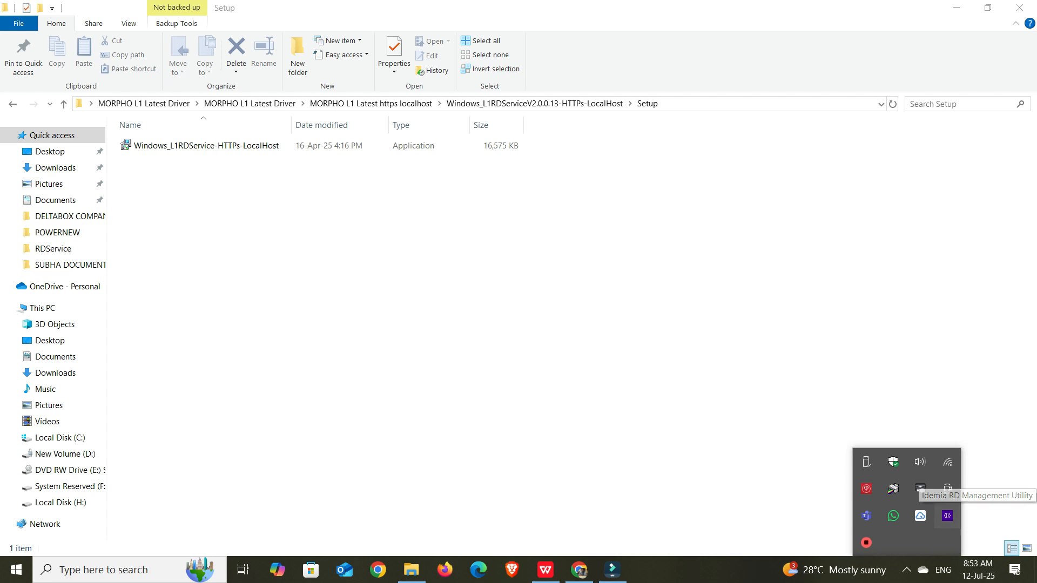
left_click(947, 516)
left_click_drag(440, 78, 358, 70)
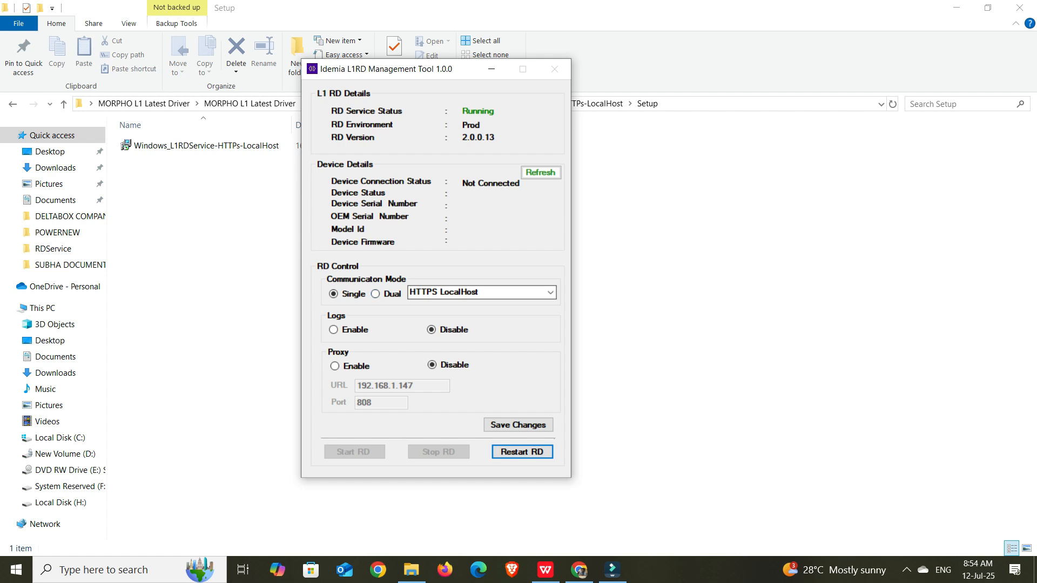
- Switch the communication mode to Dual, return it to Single and choose HTTPS LocalHost
left_click(551, 293)
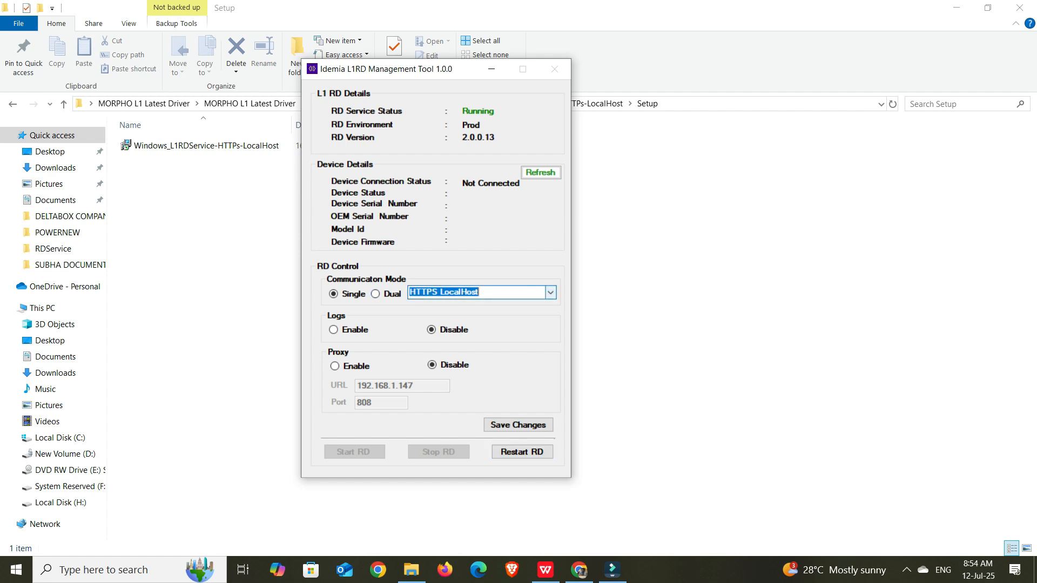
left_click(376, 294)
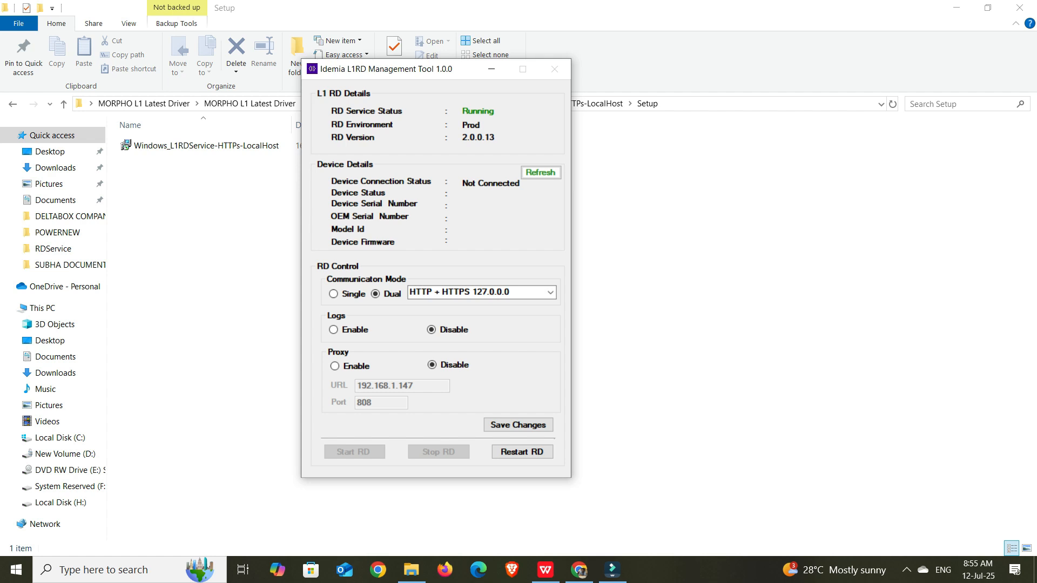
left_click(334, 294)
left_click(551, 292)
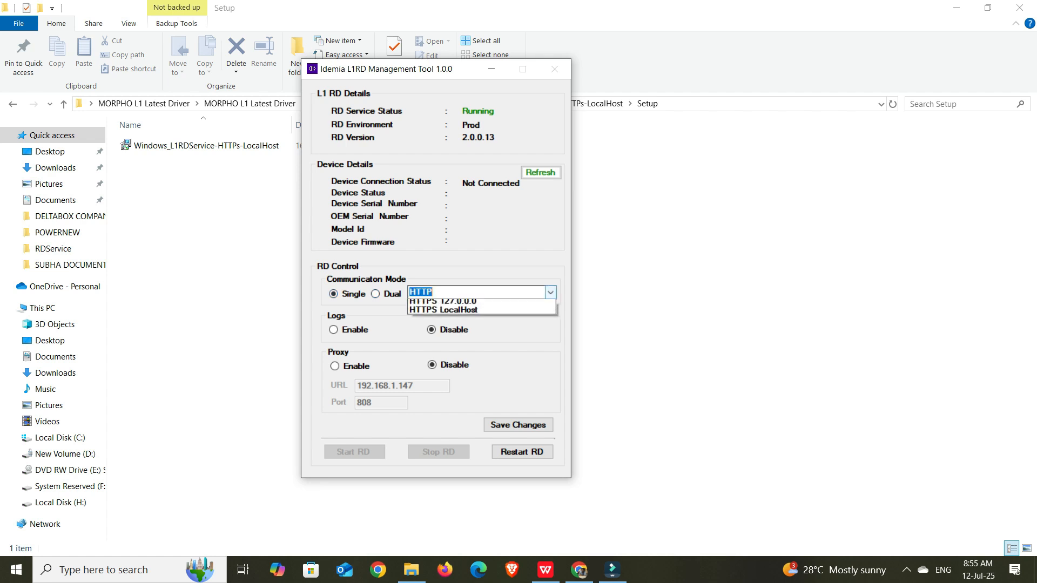
left_click(459, 322)
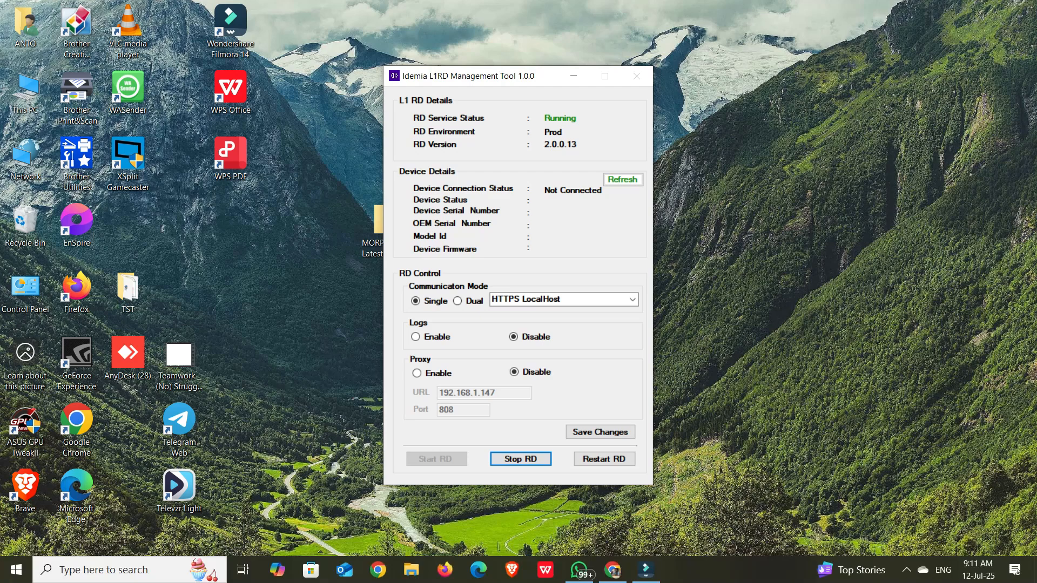
- Check for the MorphoSmart MSO1300-E3 among the Universal Serial Bus controllers in Device Manager, and minimize Computer Management
right_click(29, 97)
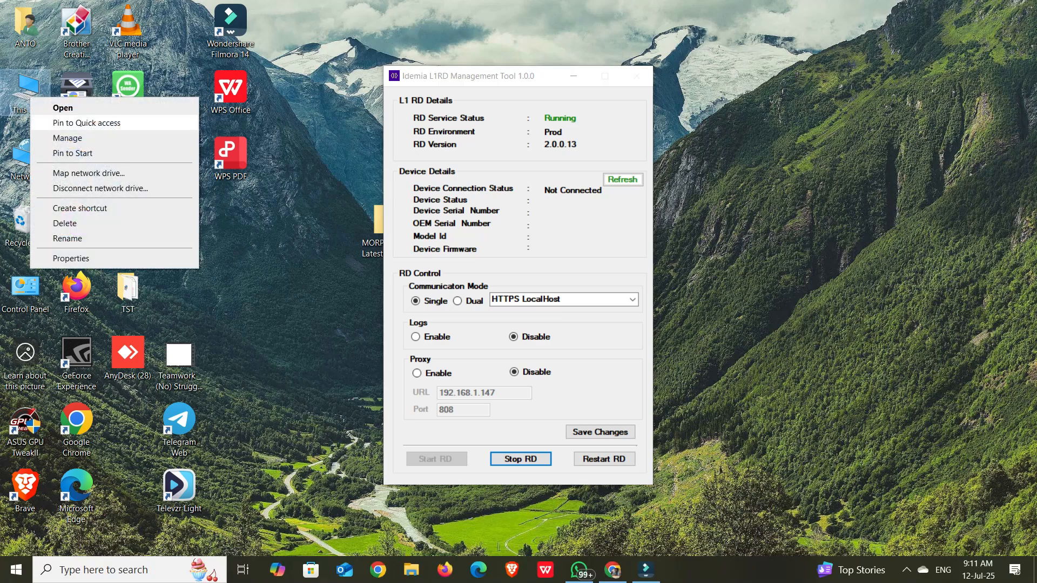
left_click(68, 138)
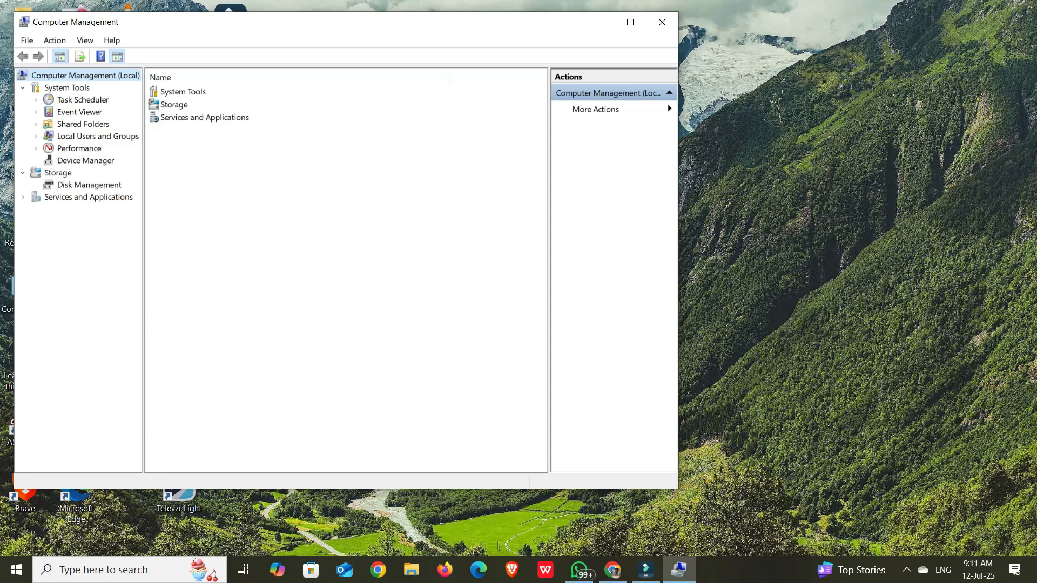
left_click(85, 161)
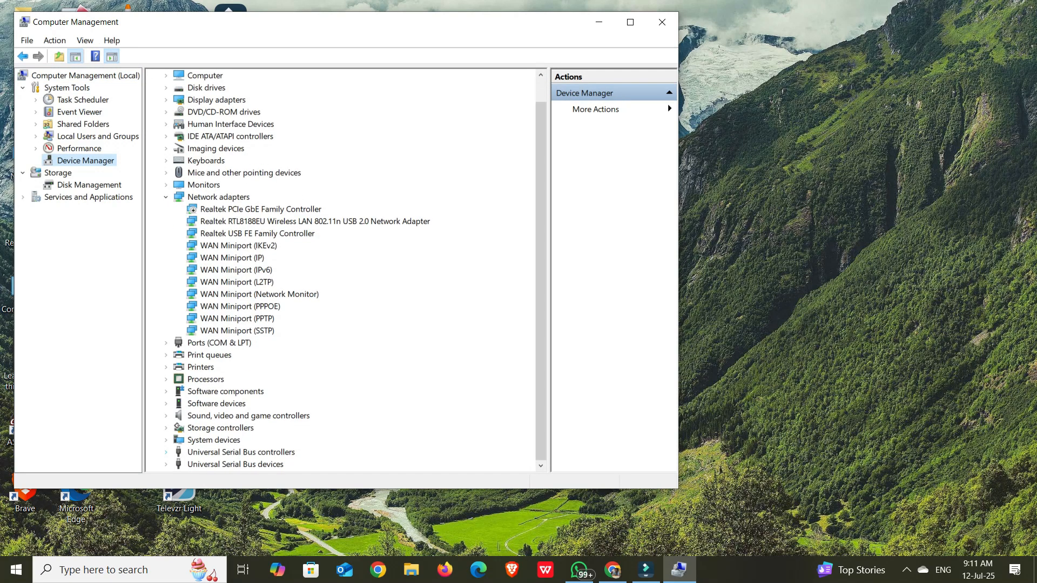
left_click(165, 452)
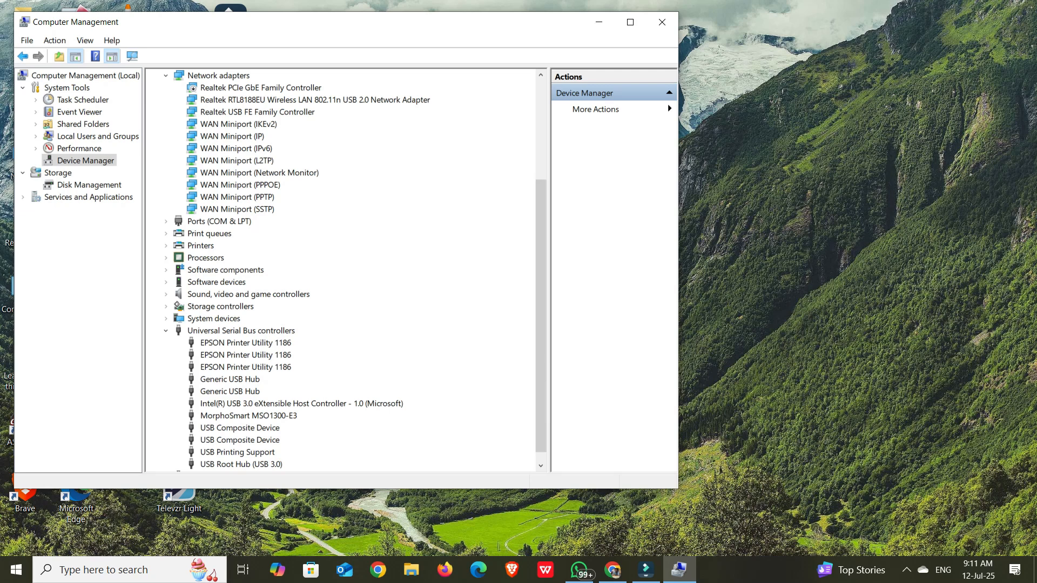
left_click(248, 415)
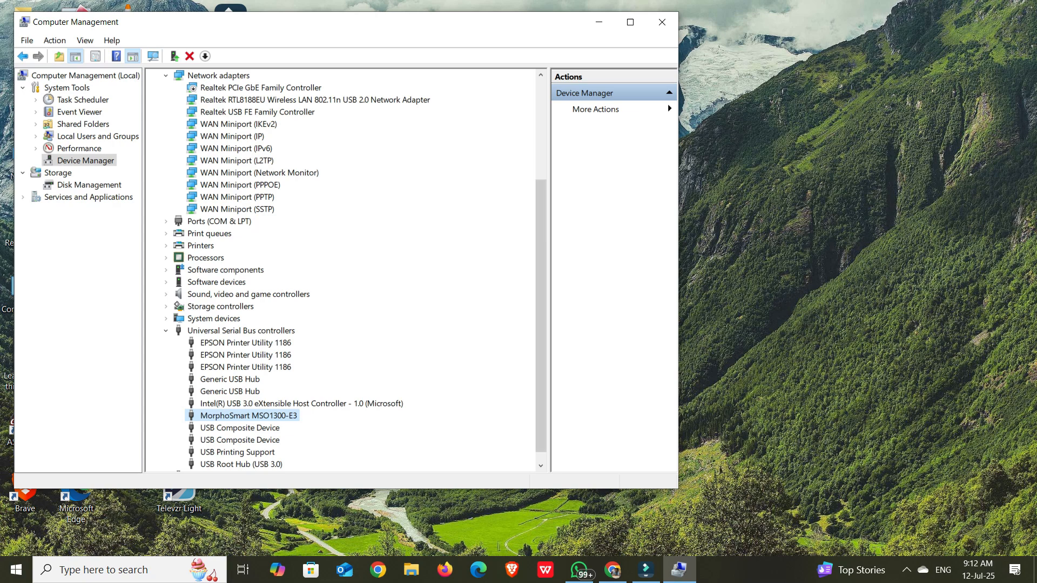
left_click(599, 22)
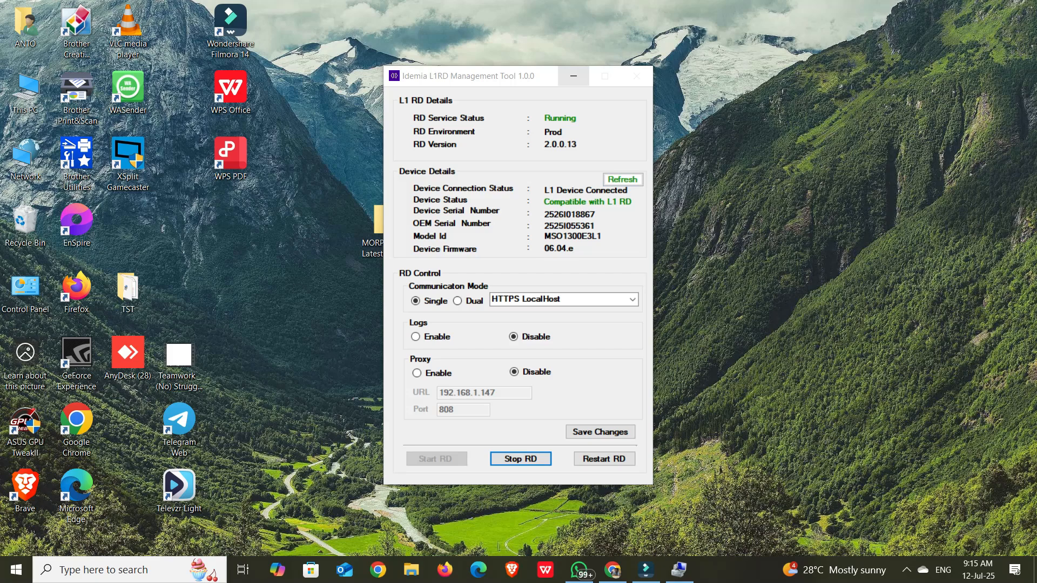
- Move the management tool aside and open RD_Test_Page from the Test Page folder of the extracted Windows_L1RDServiceV2.0.0.13-HTTPs-LocalHost driver
left_click_drag(474, 77, 734, 97)
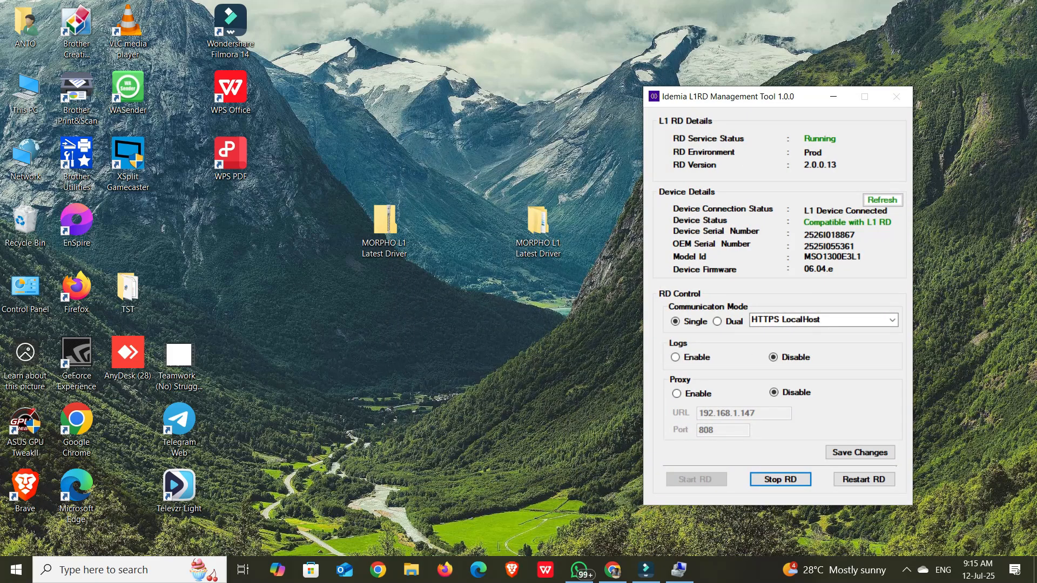
double_click(535, 227)
double_click(205, 145)
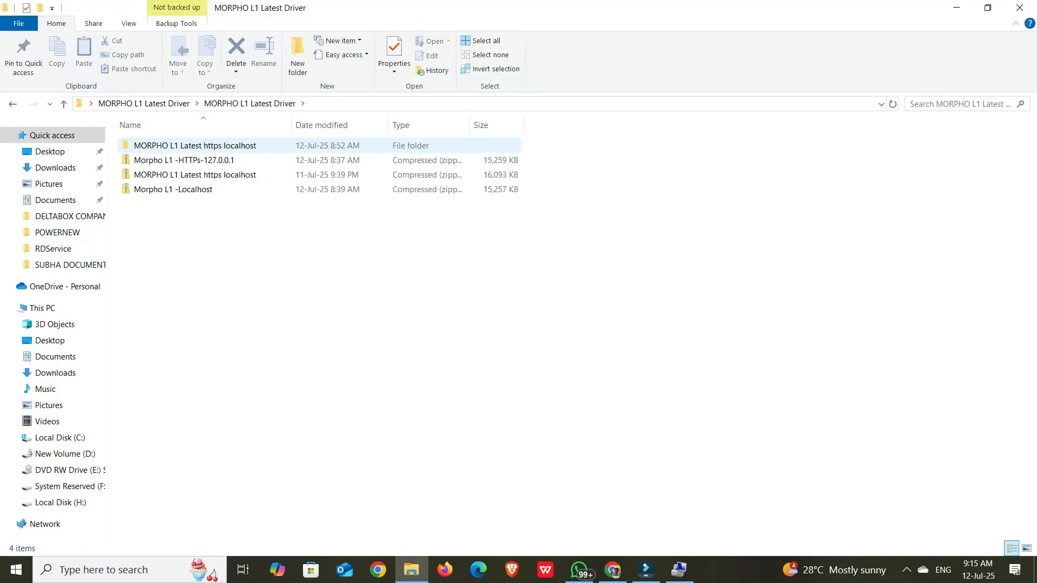
double_click(205, 146)
double_click(205, 146)
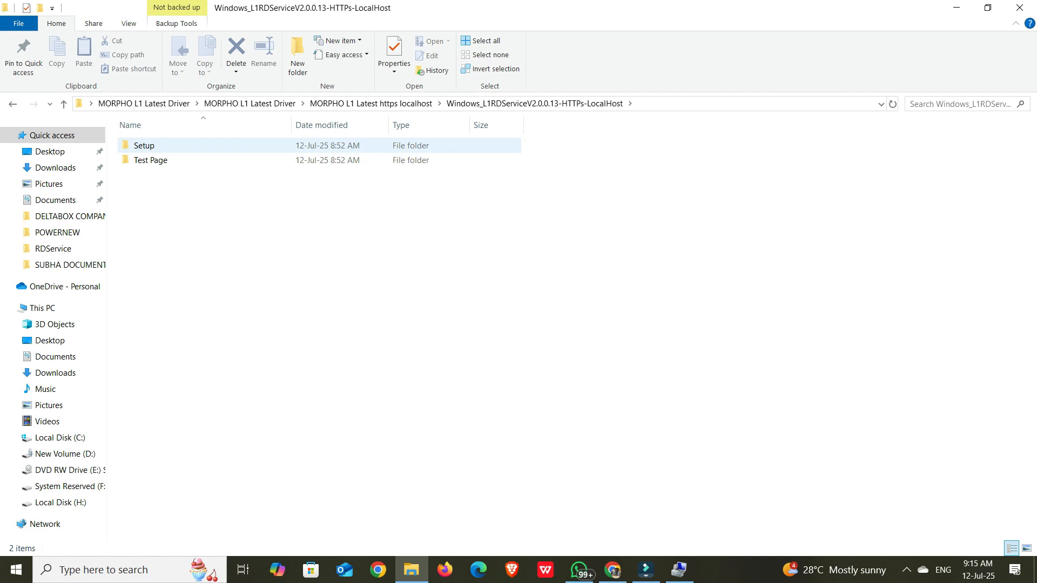
double_click(206, 146)
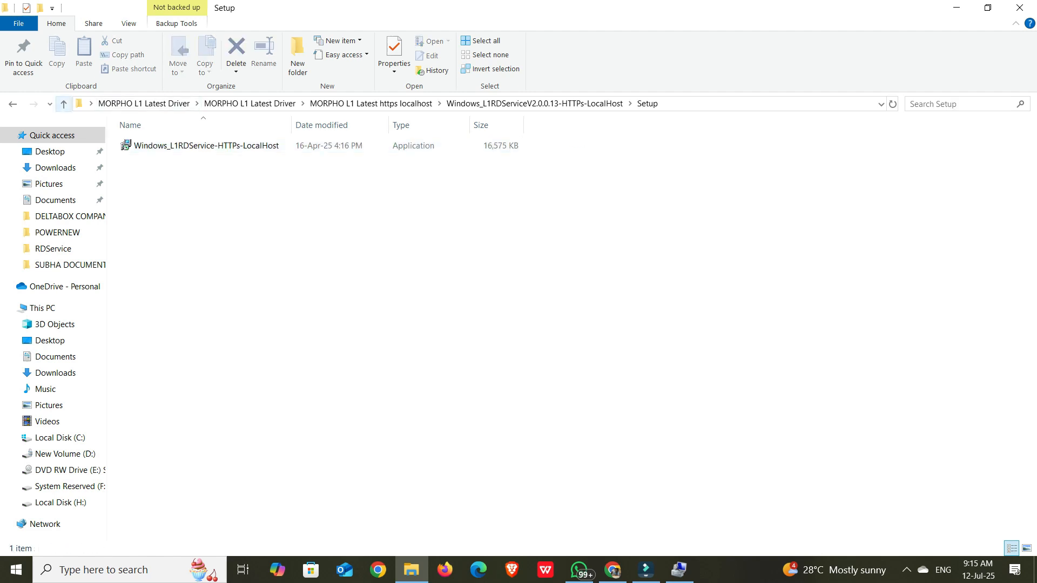
left_click(64, 103)
double_click(205, 160)
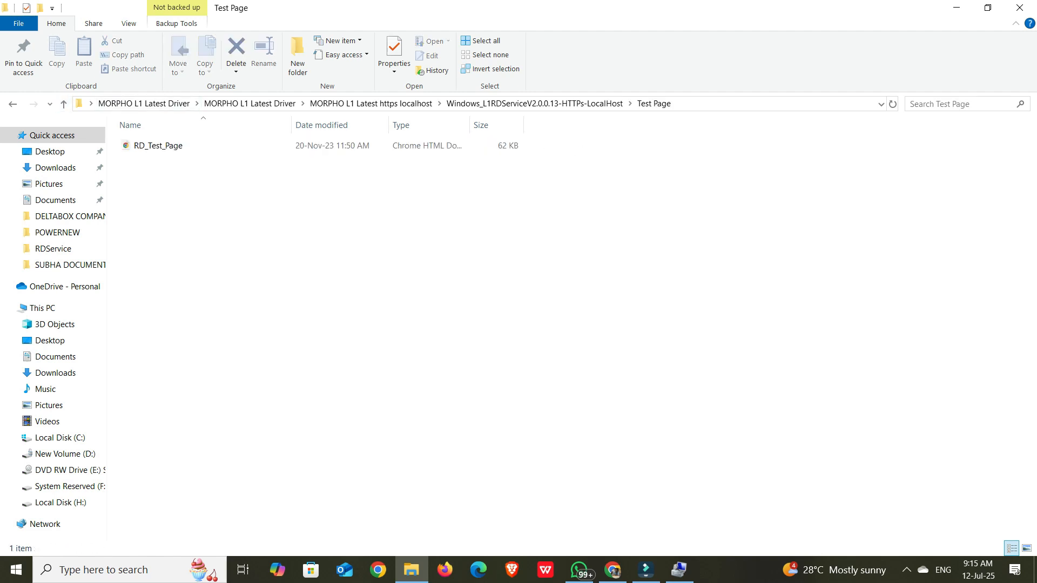
double_click(158, 146)
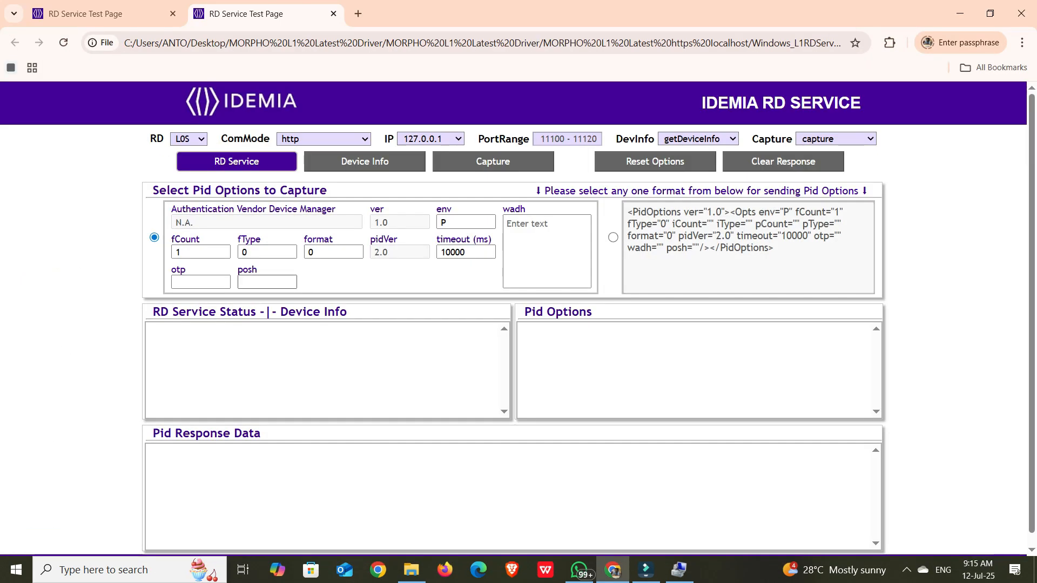
- Configure the RD Service test page with RD type L1, communication mode https and IP localhost
left_click(188, 139)
left_click(186, 187)
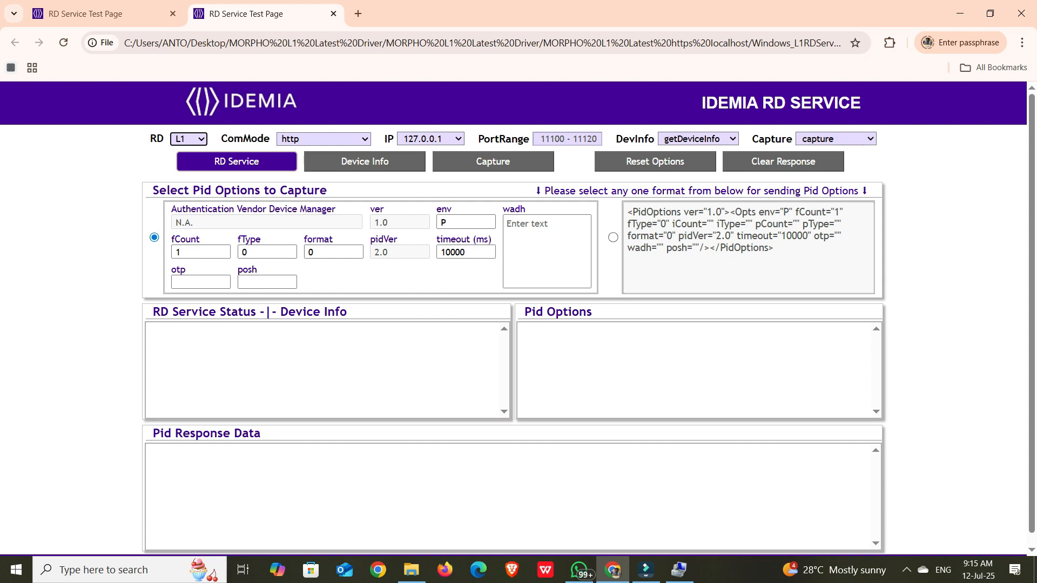
left_click(323, 139)
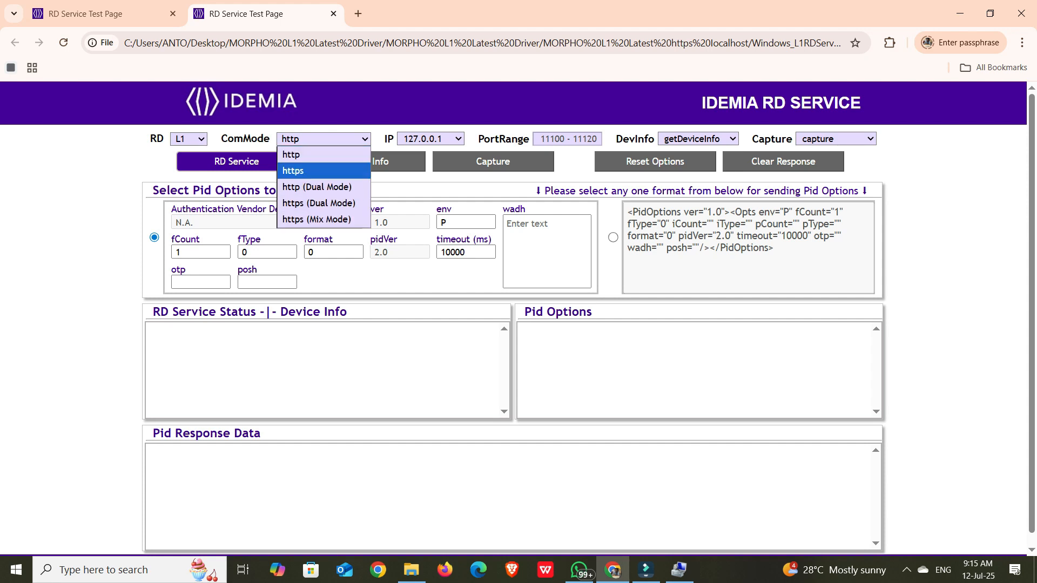
left_click(293, 171)
left_click(430, 139)
left_click(427, 169)
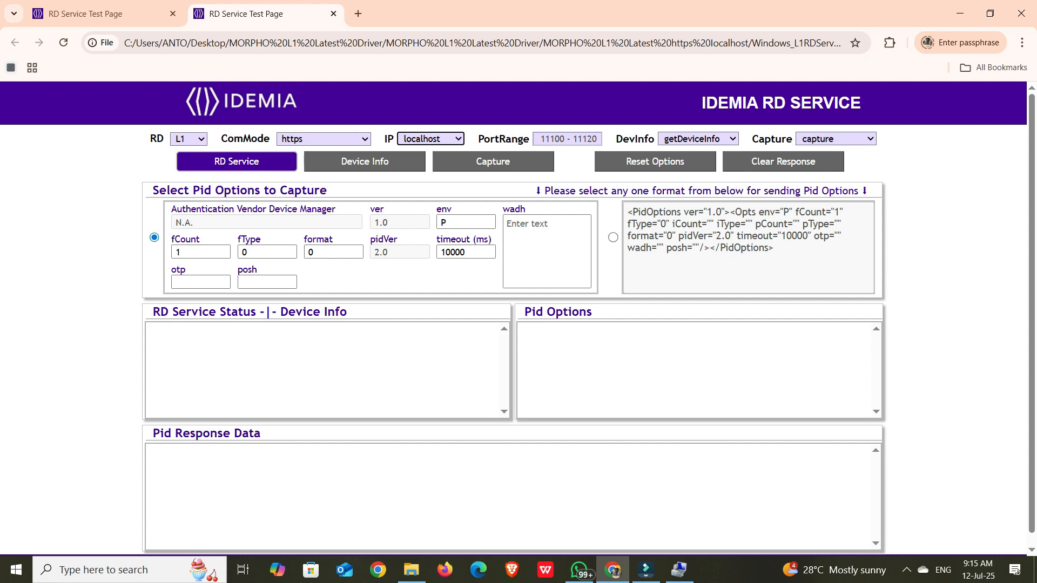
- Query the RD service status on the test page and run a fingerprint capture with the default PID options
left_click(237, 161)
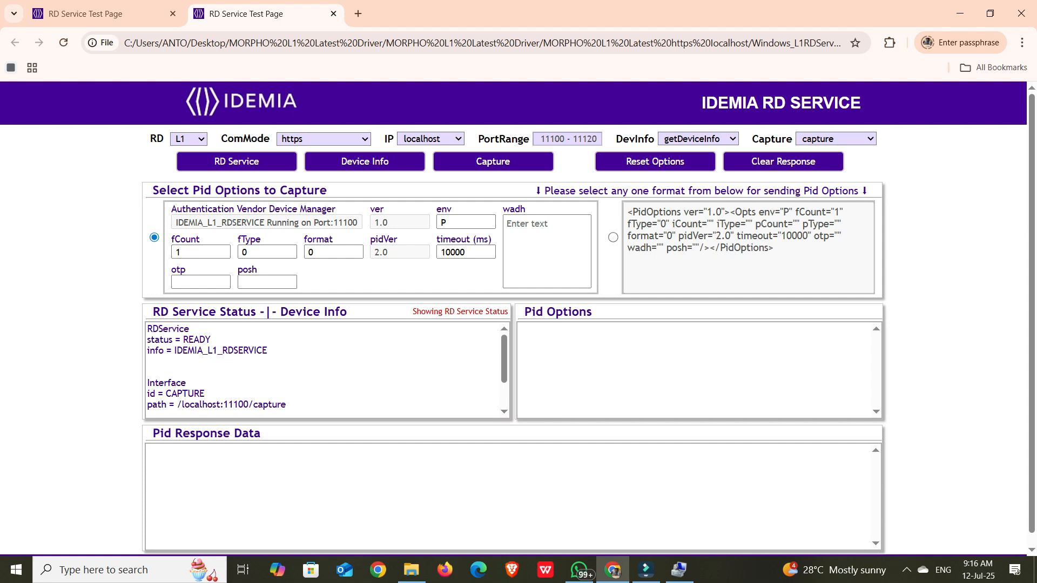
left_click(493, 162)
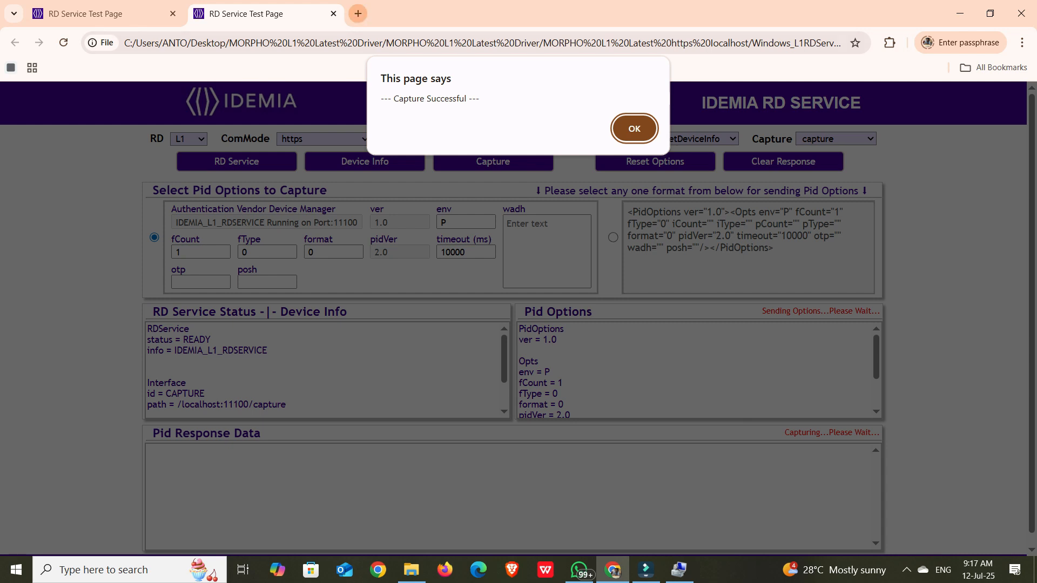
- View the Morpho MSO 1300 E3 RD L1 scanner under Biometric Devices on vlestore.com in a new tab, and return to the test page
key("ctrl+t")
type("vlest")
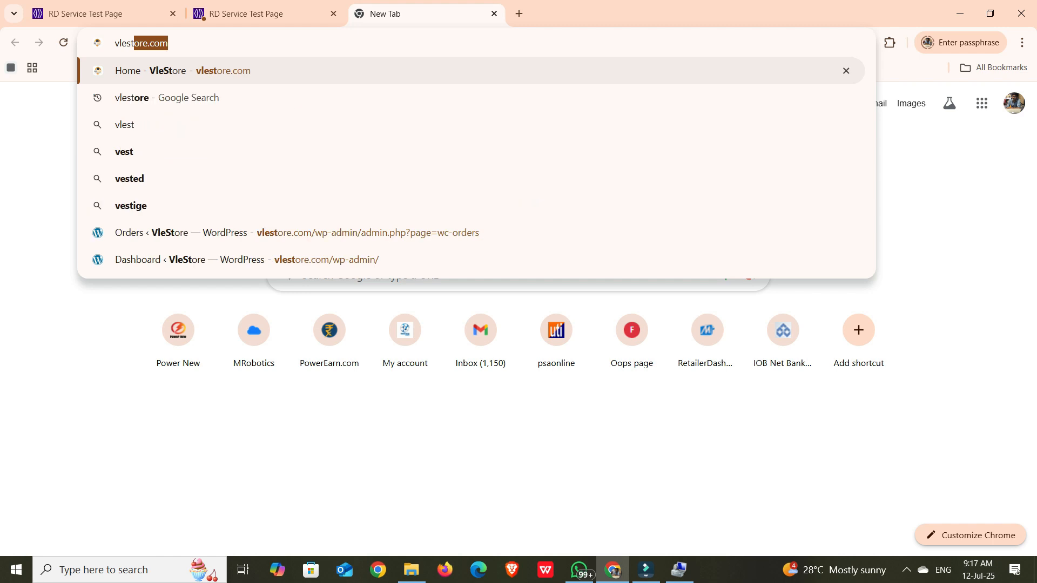
key("Return")
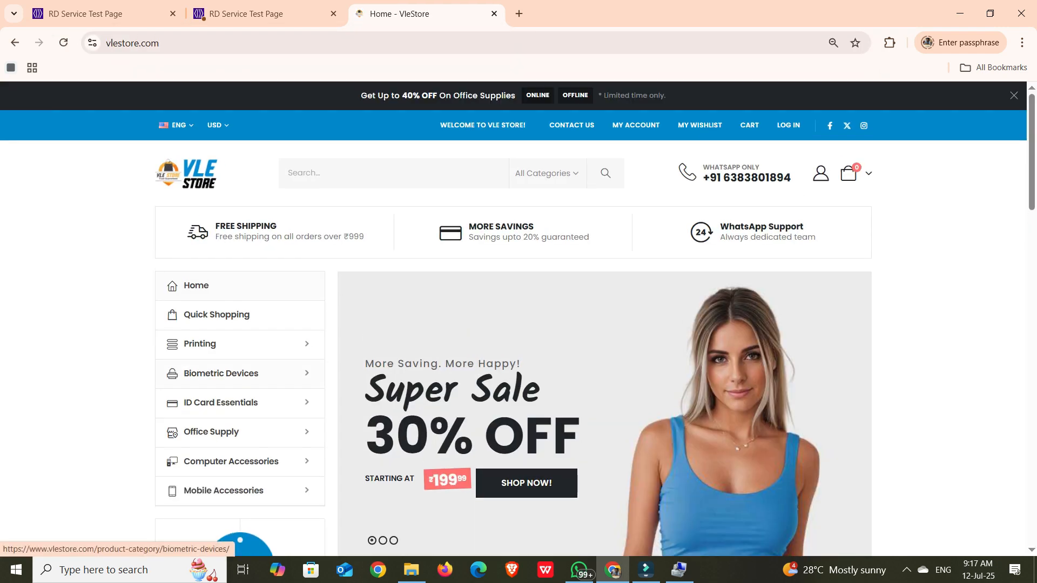
left_click(221, 373)
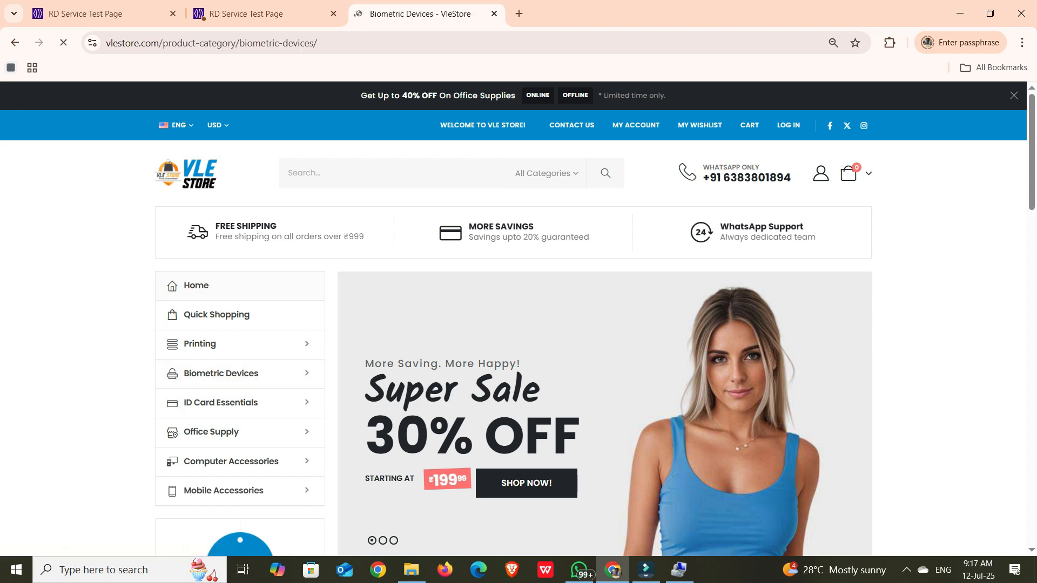
scroll(421, 378, "down", 4)
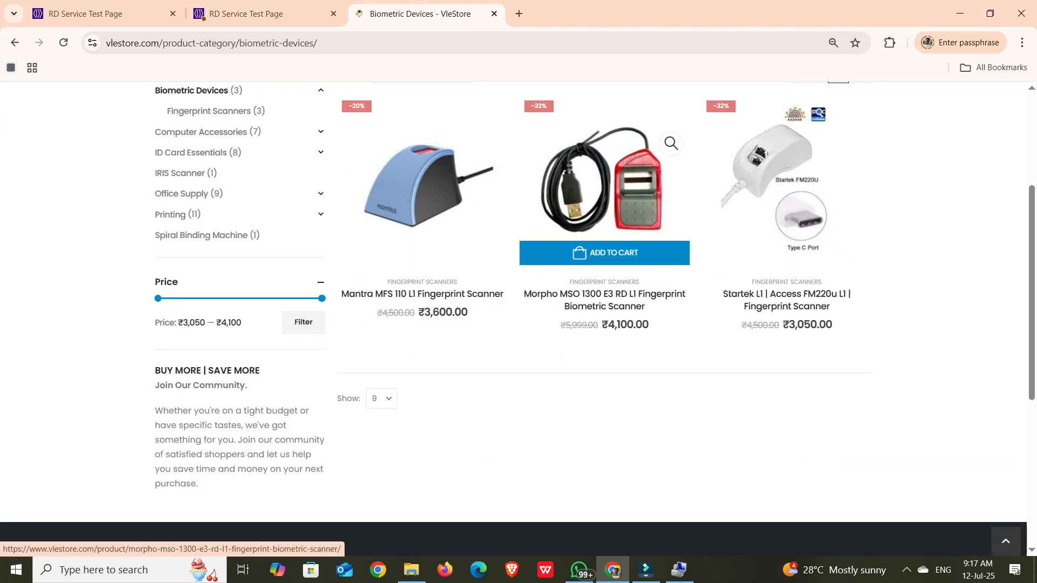
scroll(605, 270, "up", 3)
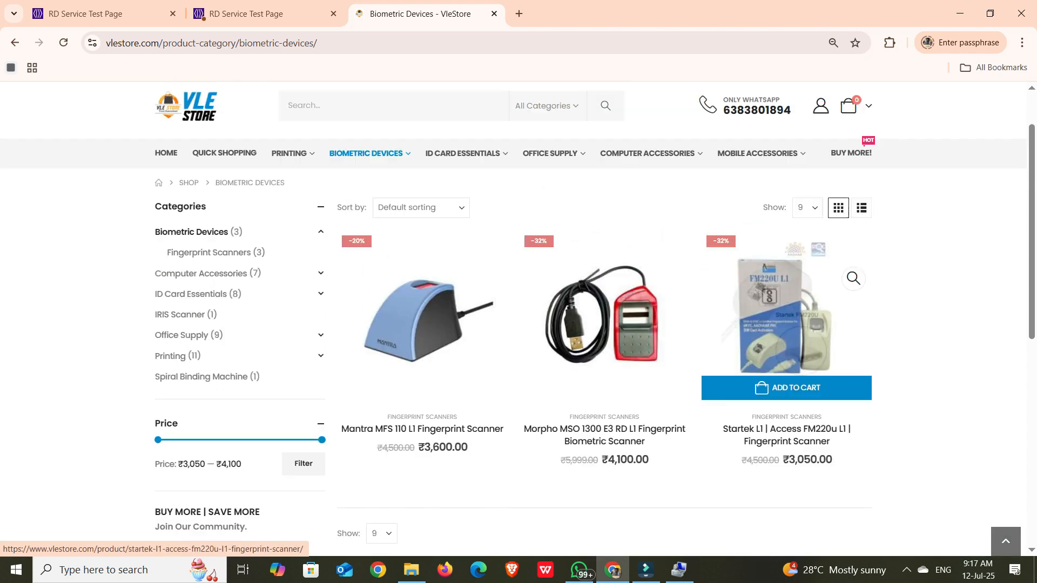
left_click(605, 319)
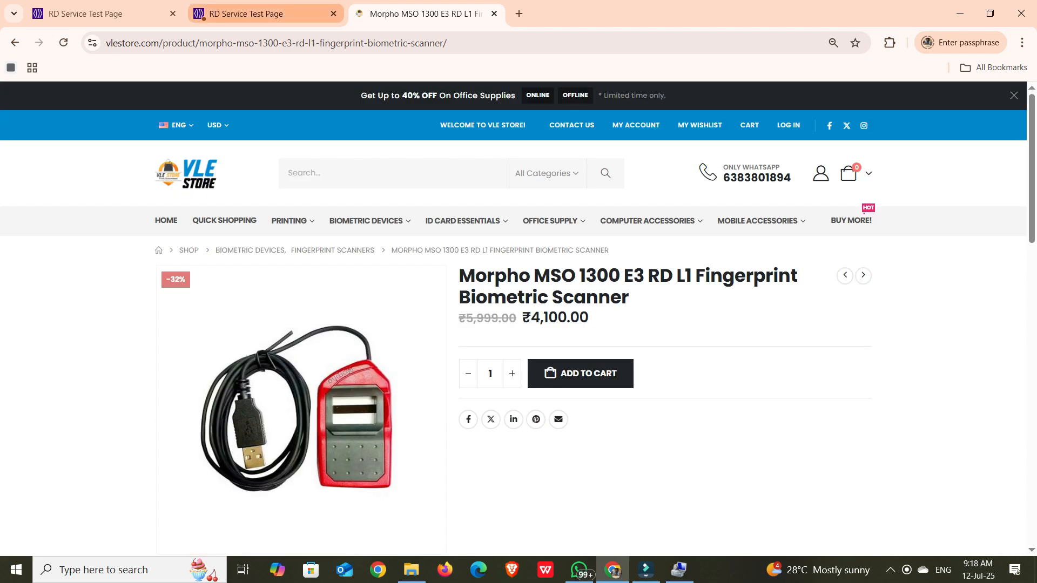
left_click(264, 15)
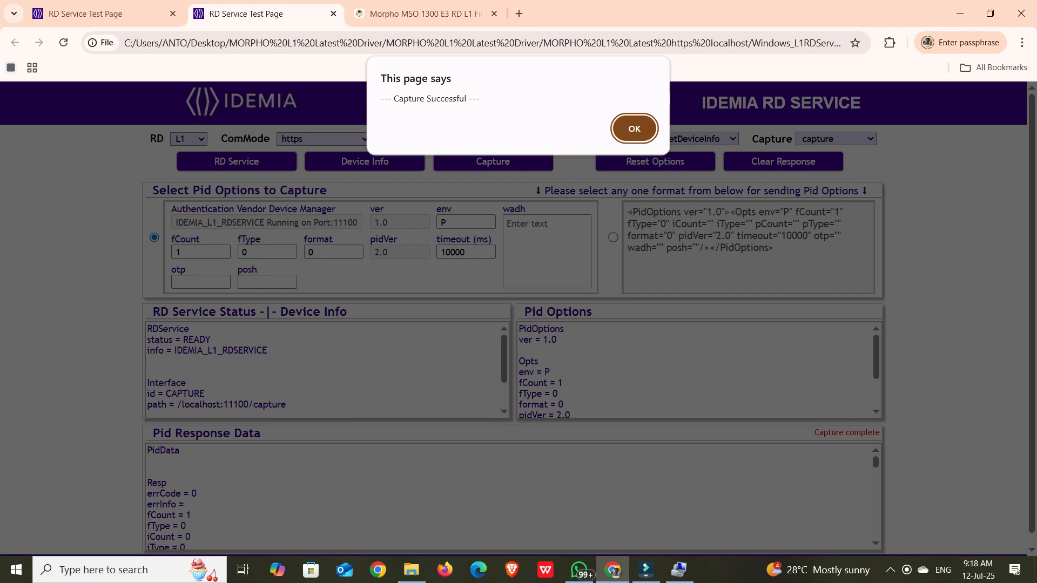